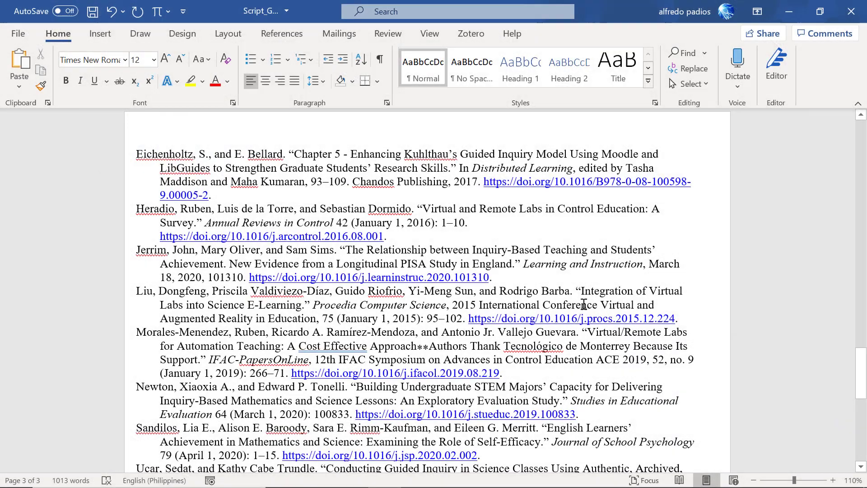
# Step: Scroll through the Activity 1 Gas Laws template to view Challenge Prompt 1, empty Table 1 and the closing headings
pyautogui.scroll(1, 583, 302)
pyautogui.scroll(-3, 583, 300)
pyautogui.scroll(-5, 583, 300)
pyautogui.scroll(-5, 583, 299)
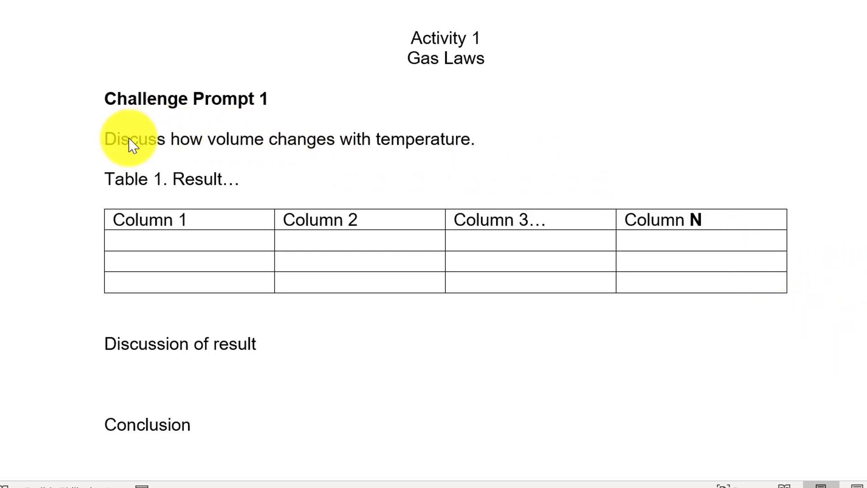
# Step: Select the challenge prompt sentence, undo the change, then select the line above Table 1
pyautogui.moveTo(110, 140); pyautogui.dragTo(479, 140)
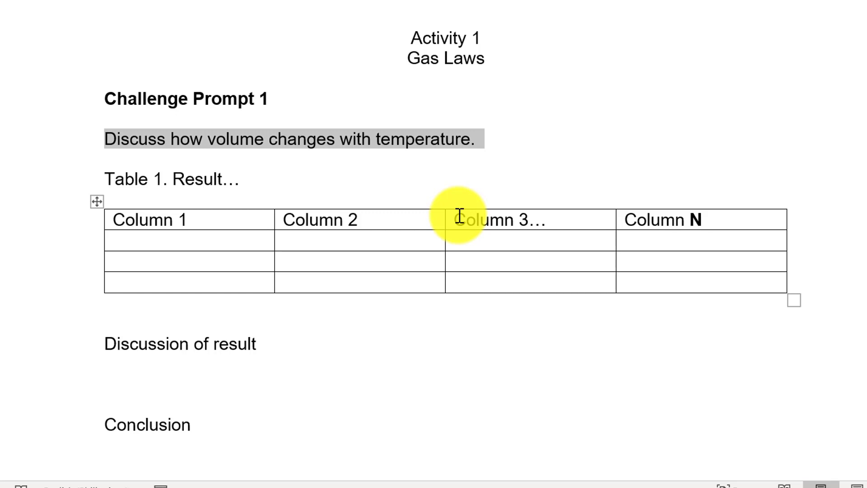
pyautogui.hotkey('ctrl', 'z')
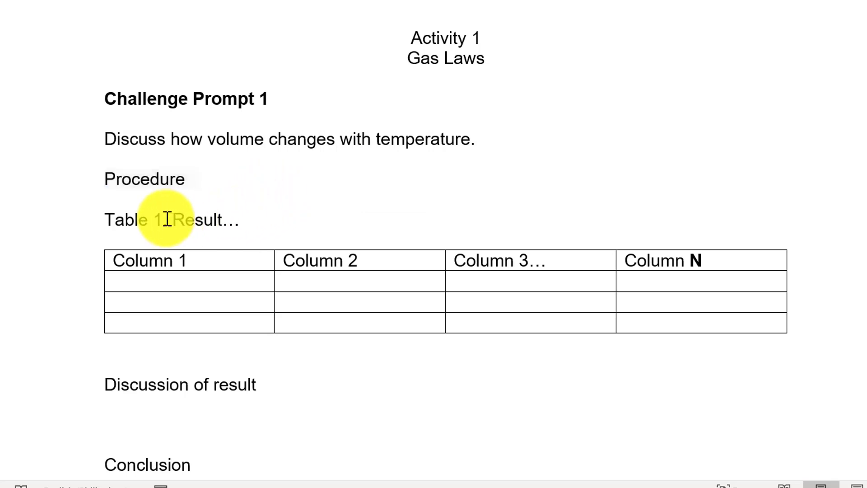
pyautogui.scroll(-1, 164, 246)
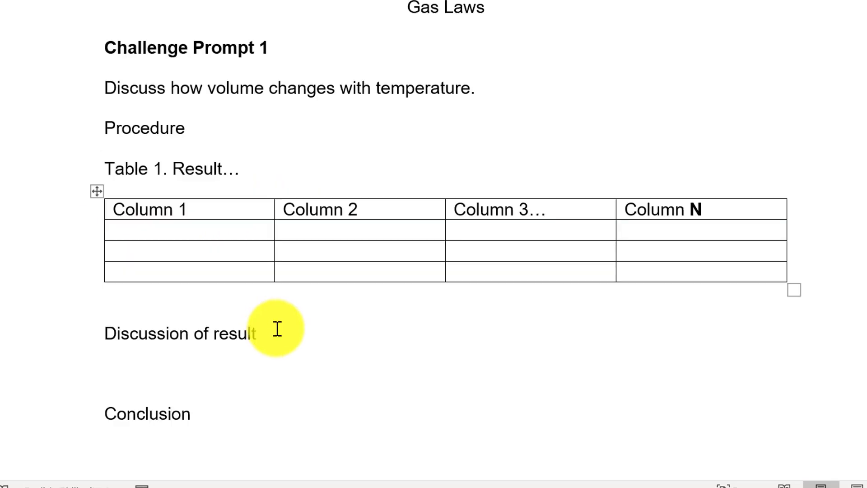
pyautogui.moveTo(277, 332); pyautogui.dragTo(113, 337)
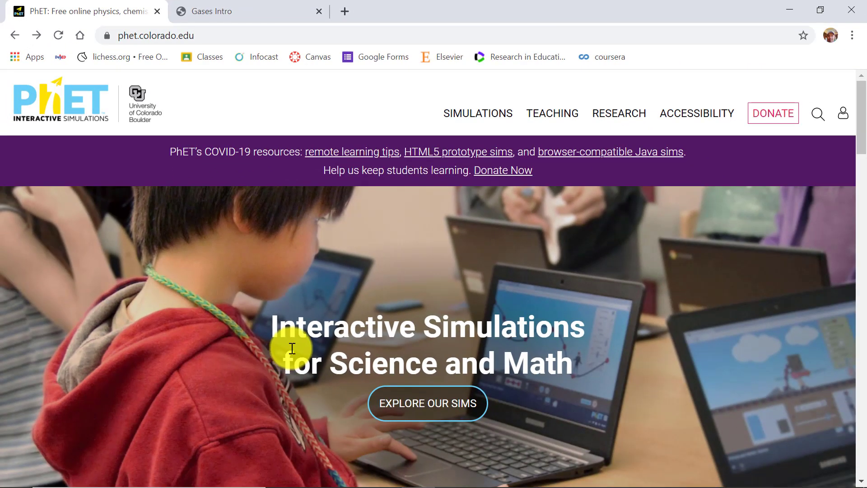
# Step: Browse PhET's Physics simulations and scroll the results grid
pyautogui.click(480, 154)
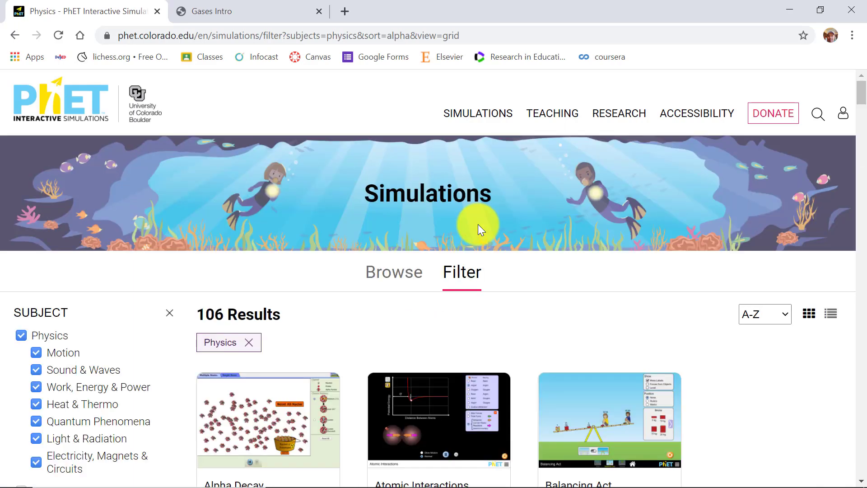
pyautogui.scroll(-4, 387, 286)
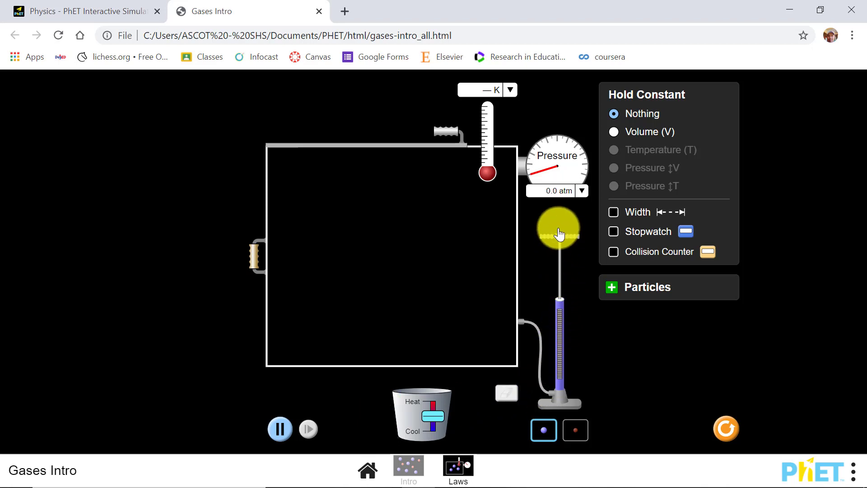
# Step: Pump gas into the container and heat it to around 517 K
pyautogui.moveTo(560, 235); pyautogui.dragTo(559, 255)
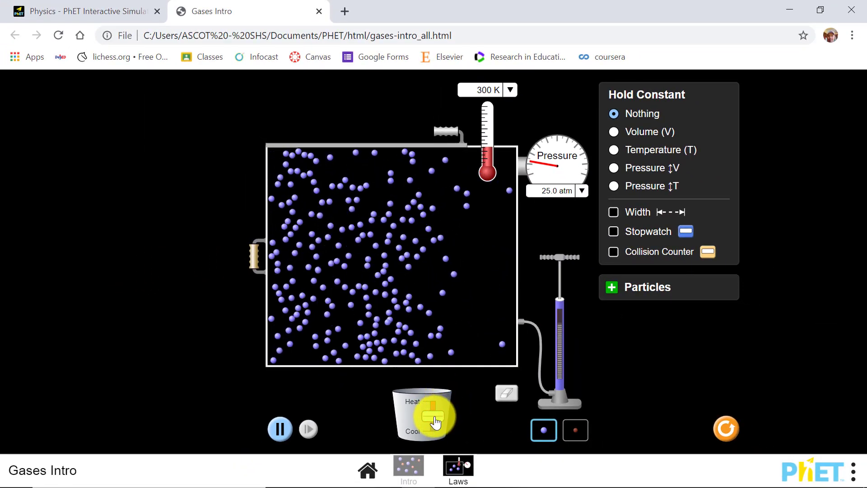
pyautogui.moveTo(435, 422); pyautogui.dragTo(437, 406)
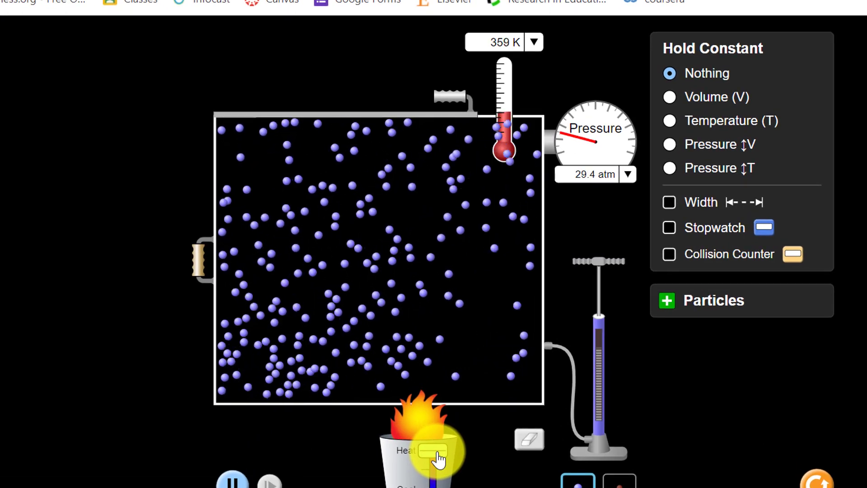
pyautogui.moveTo(437, 458); pyautogui.dragTo(436, 456)
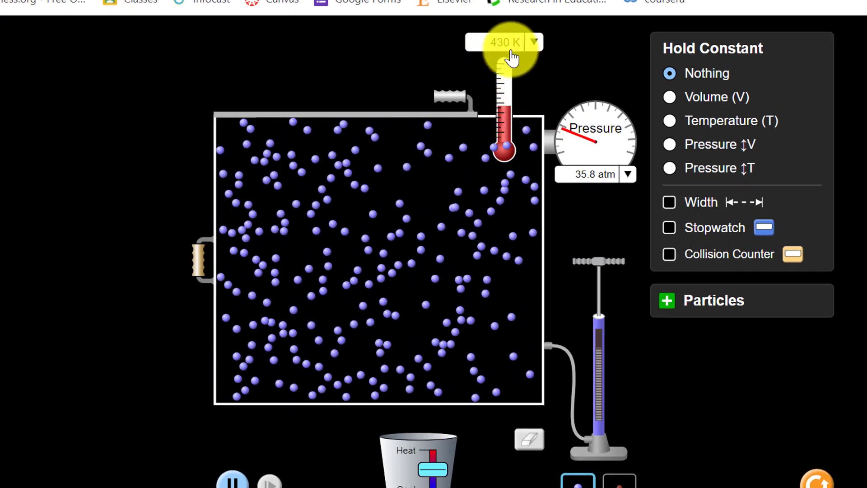
pyautogui.moveTo(433, 474); pyautogui.dragTo(434, 459)
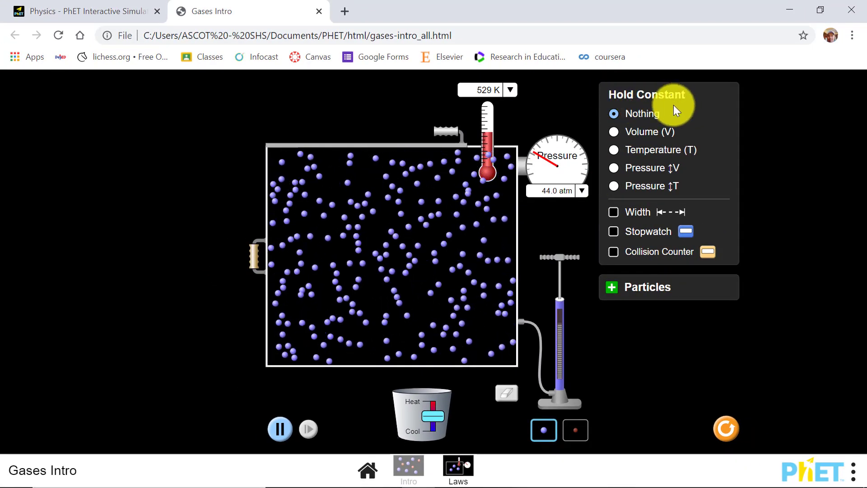
# Step: Heat the gas at constant volume, then hold temperature constant and push the side wall in
pyautogui.click(614, 132)
pyautogui.moveTo(431, 415); pyautogui.dragTo(449, 406)
pyautogui.click(614, 150)
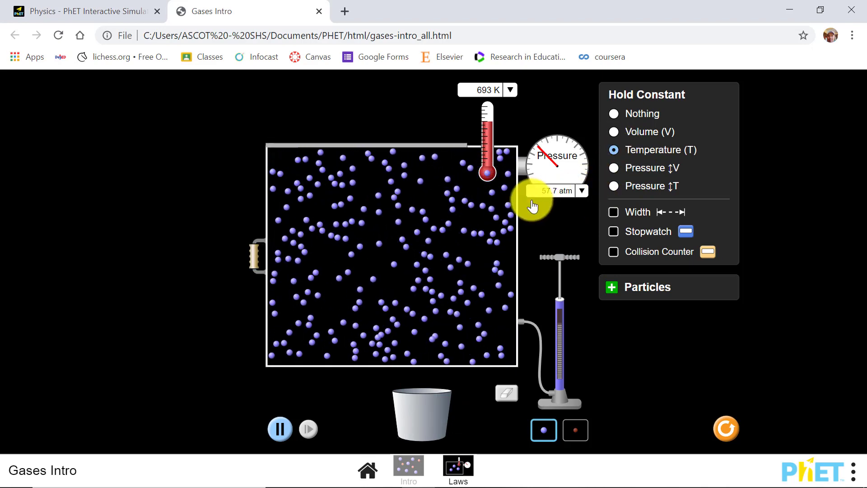
pyautogui.moveTo(255, 261); pyautogui.dragTo(260, 262)
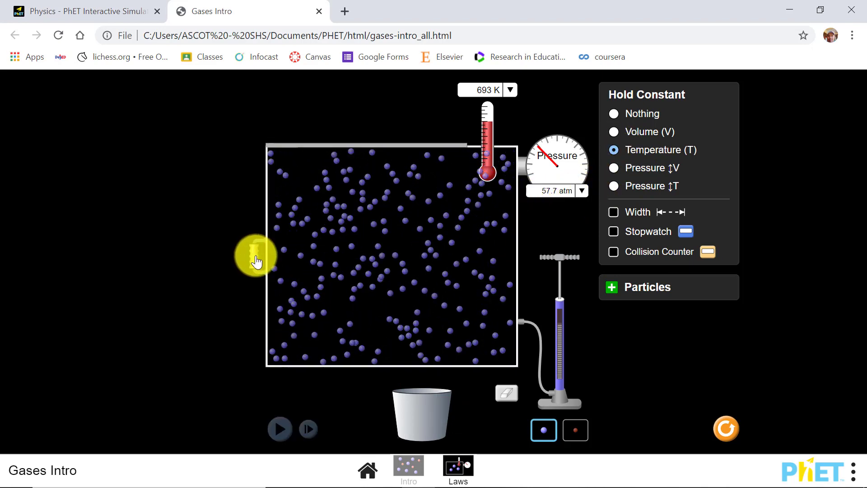
pyautogui.moveTo(343, 266); pyautogui.dragTo(286, 263)
# Step: Hold pressure constant, heat the gas so the container widens, and drag the side wall
pyautogui.click(615, 168)
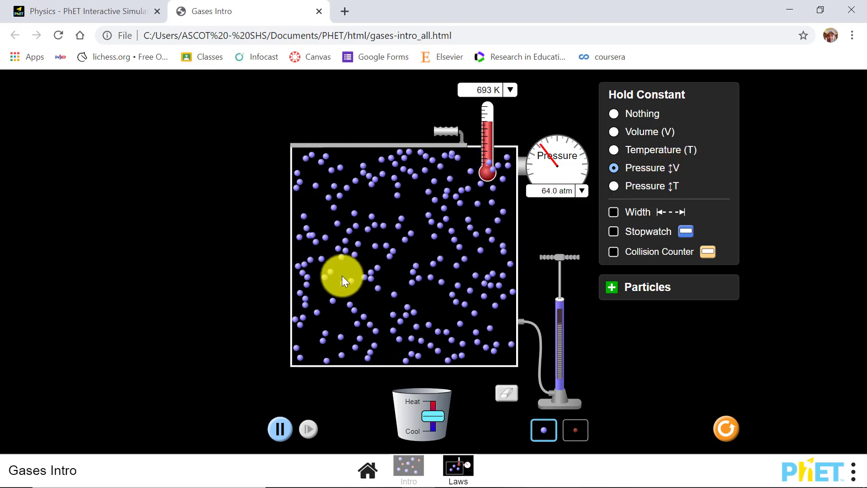
pyautogui.moveTo(435, 416); pyautogui.dragTo(433, 405)
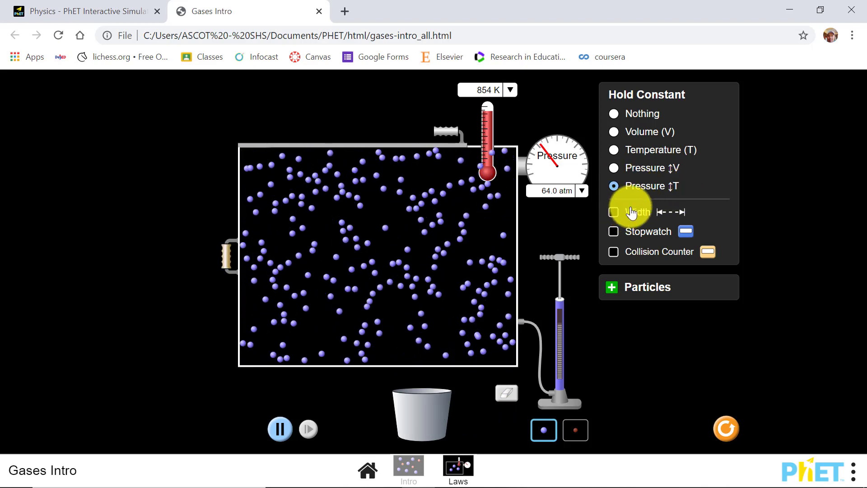
pyautogui.moveTo(230, 257); pyautogui.dragTo(247, 265)
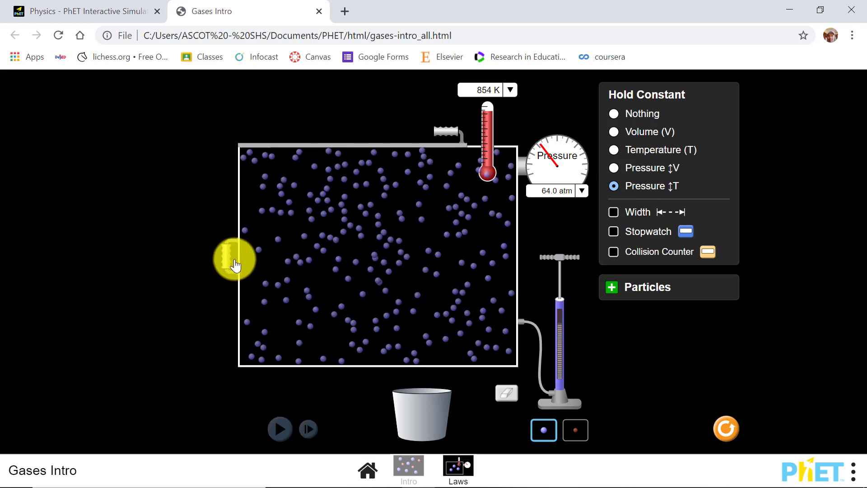
pyautogui.moveTo(363, 261); pyautogui.dragTo(284, 257)
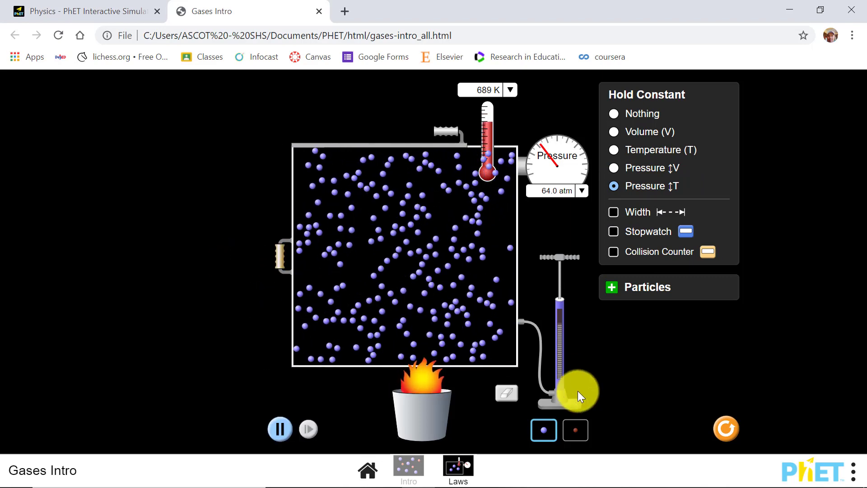
# Step: Reset the simulation, pump in one batch of particles, and hold Pressure ↕V constant
pyautogui.click(726, 432)
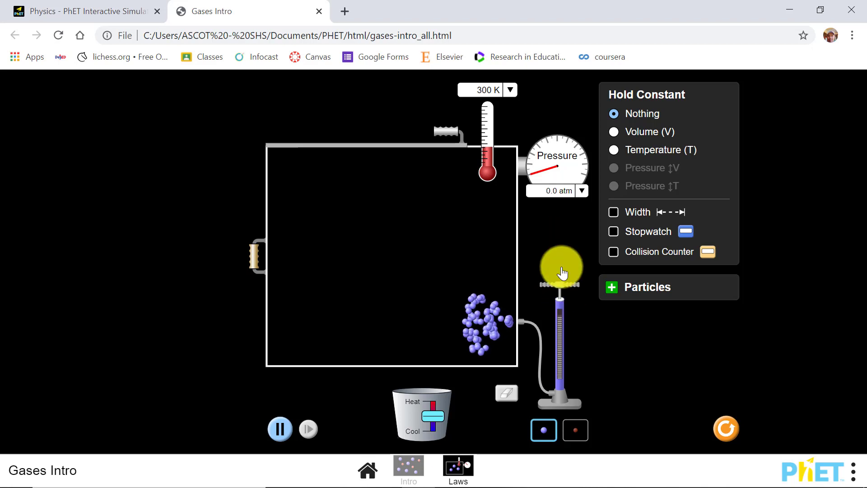
pyautogui.moveTo(558, 263); pyautogui.dragTo(557, 290)
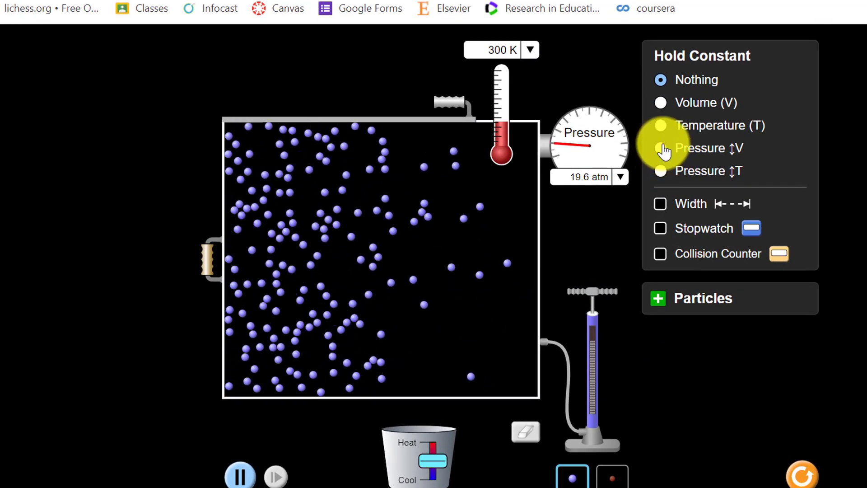
pyautogui.click(662, 149)
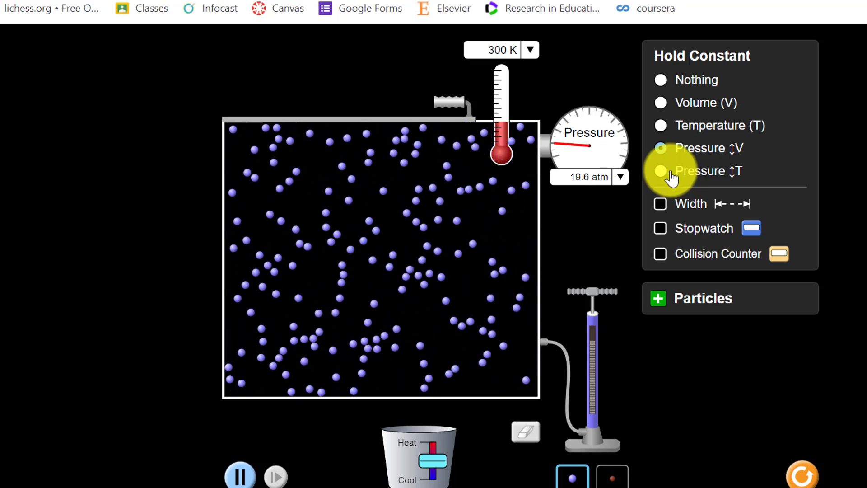
# Step: Turn on the Width ruler, showing the container at 10.0 nm
pyautogui.click(660, 206)
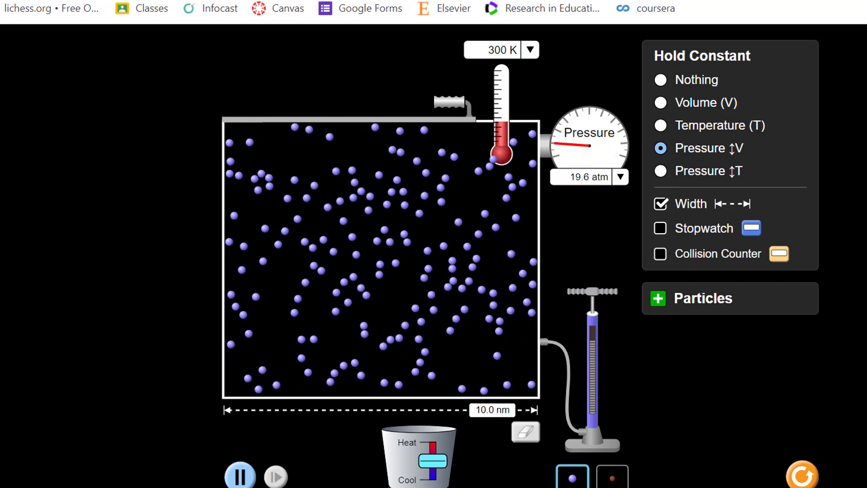
# Step: Back in the lab report, fill the Table 1 headers Pressure, Width and Volume
pyautogui.moveTo(414, 487)
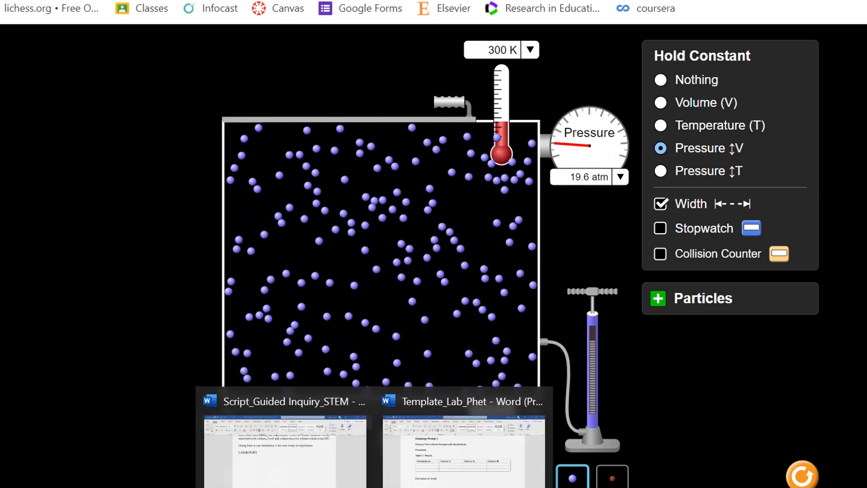
pyautogui.click(433, 445)
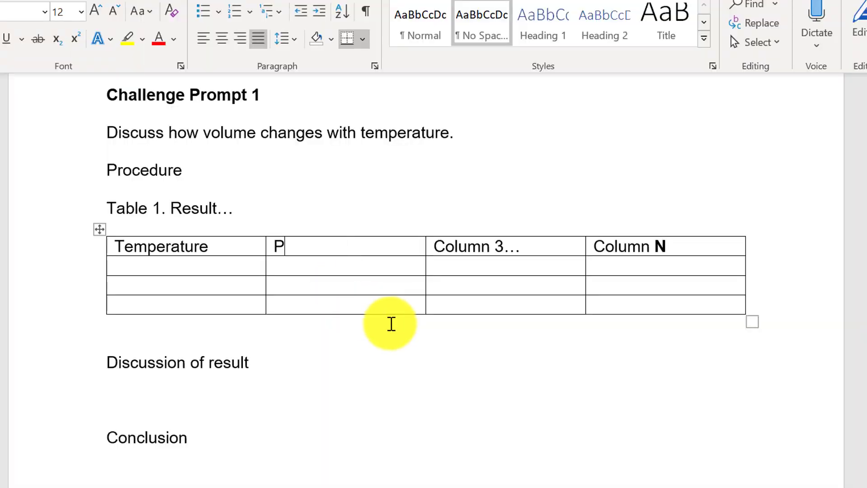
pyautogui.write('ssure')
pyautogui.press('Tab')
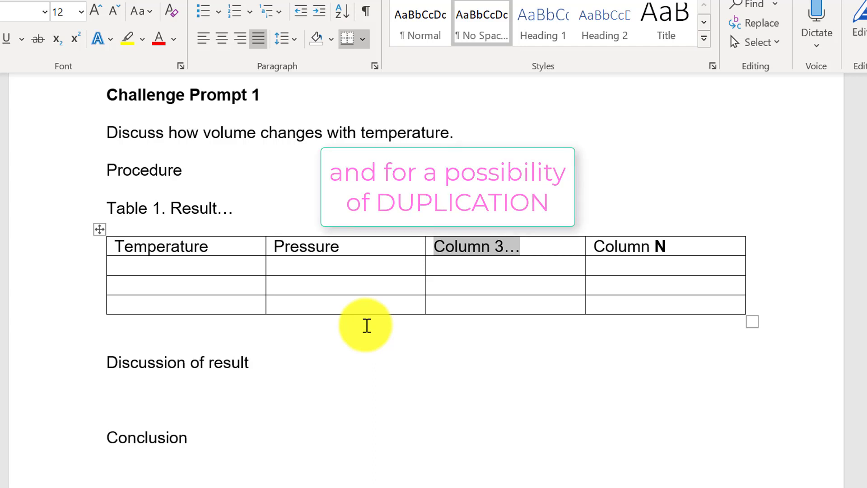
pyautogui.write('idth')
pyautogui.press('Tab')
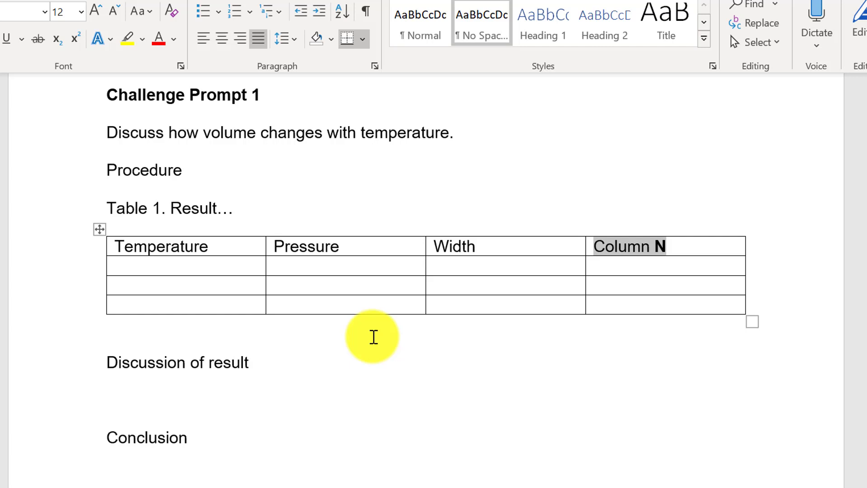
pyautogui.write('Volume')
# Step: Insert a Trial column left of Temperature and start labelling its rows
pyautogui.click(149, 231)
pyautogui.rightClick(149, 231)
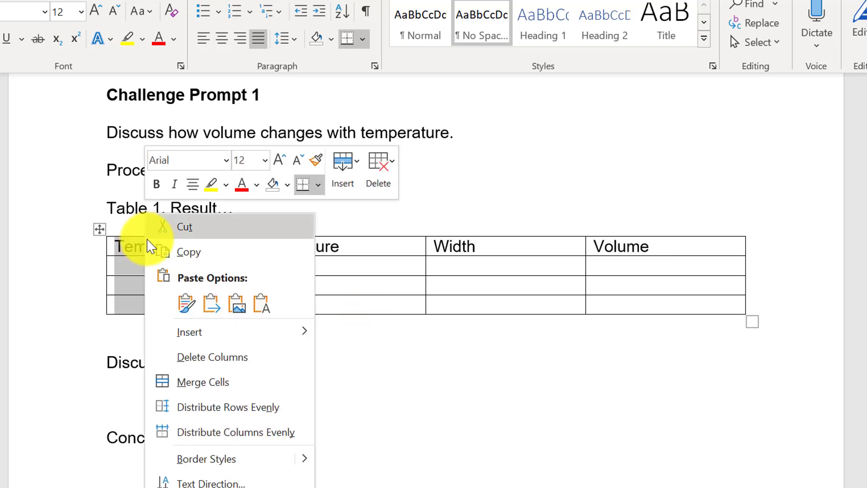
pyautogui.moveTo(219, 337)
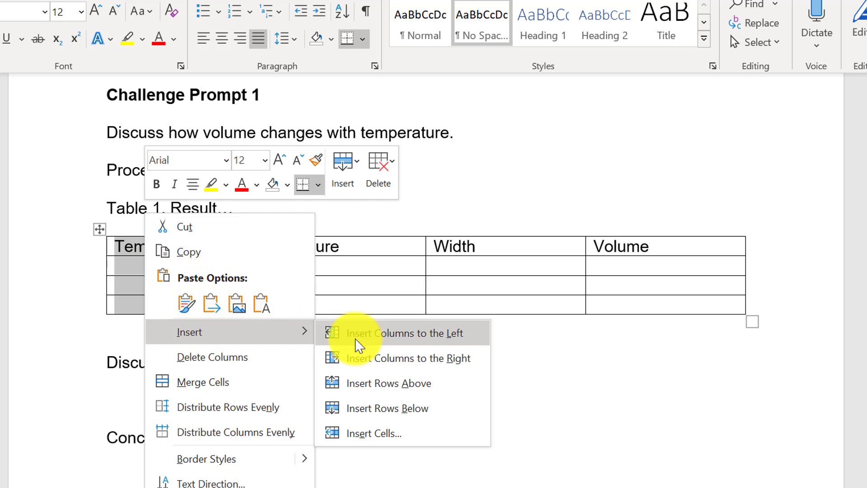
pyautogui.click(354, 333)
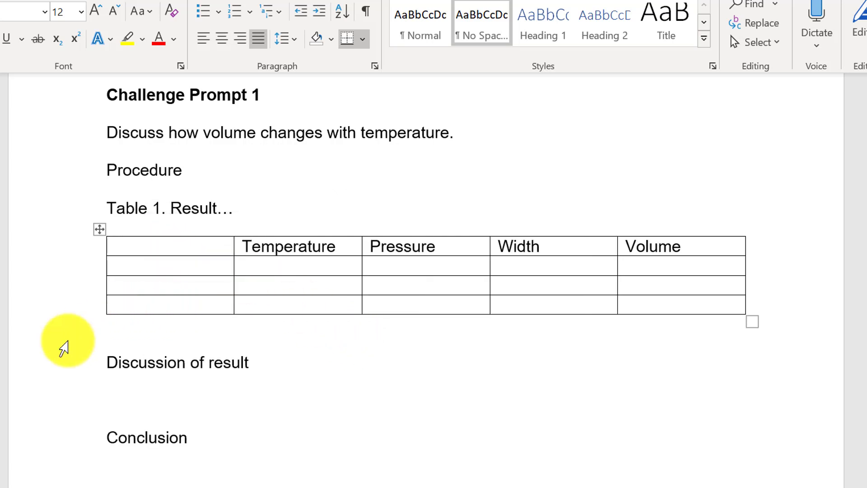
pyautogui.write('Trial')
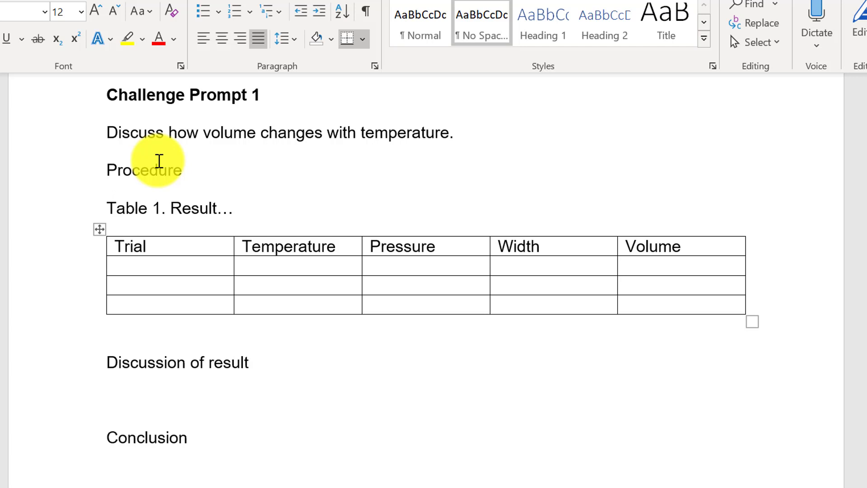
pyautogui.press('Down')
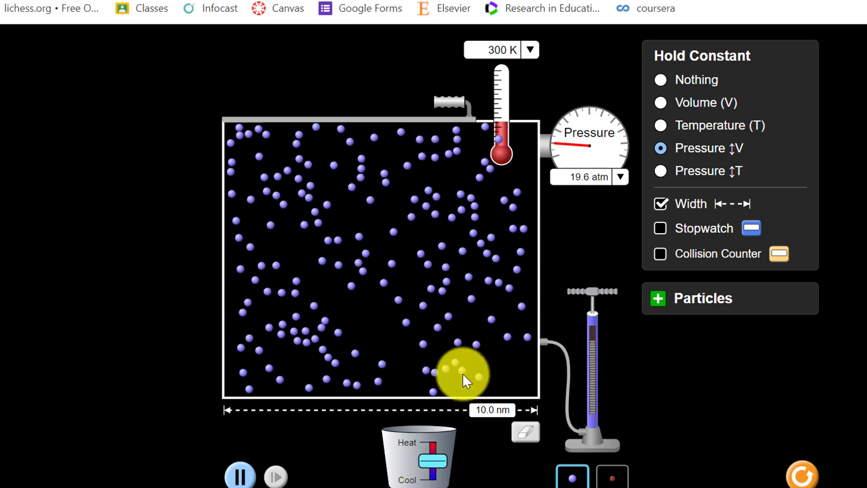
# Step: Check the temperature unit options, then cool the gas to 283 K so the width reads 9.4 nm
pyautogui.click(530, 49)
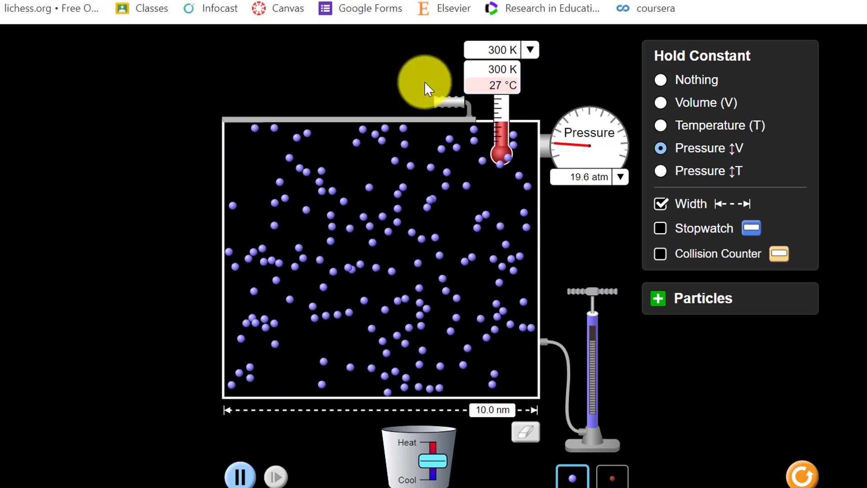
pyautogui.click(420, 81)
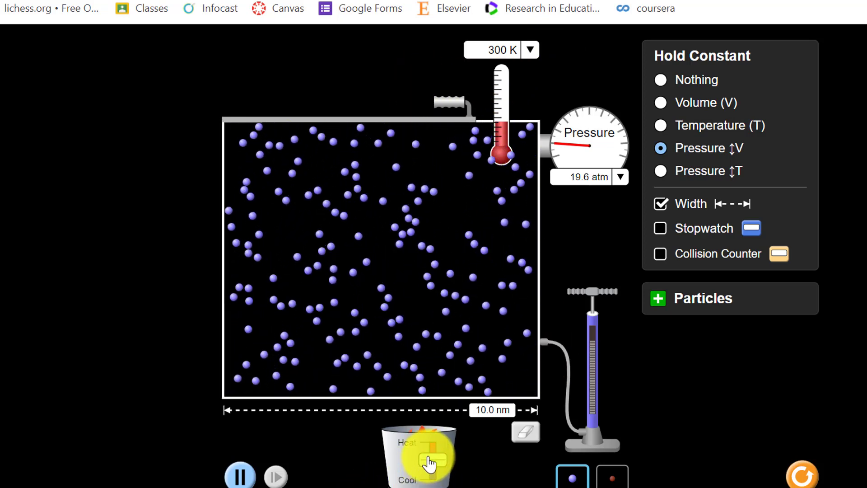
pyautogui.moveTo(428, 463); pyautogui.dragTo(438, 485)
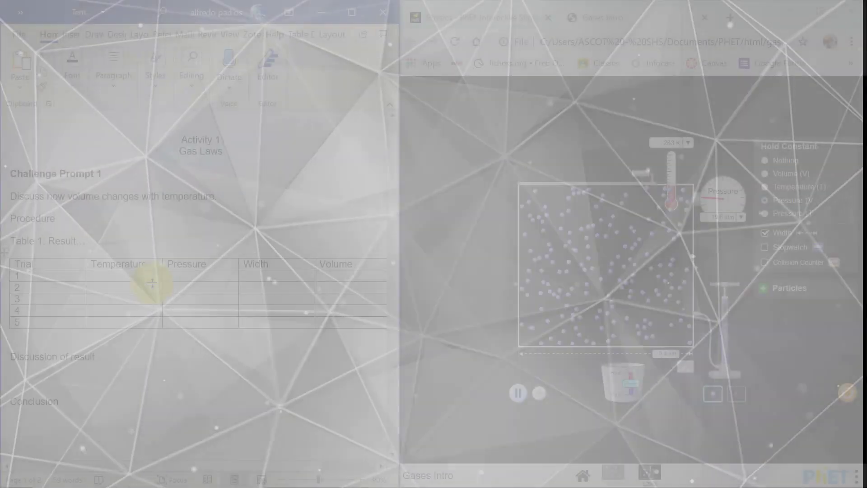
# Step: Record trial 1 in Table 1: 283 K, 19.6 atm, 9.4 nm
pyautogui.write('28')
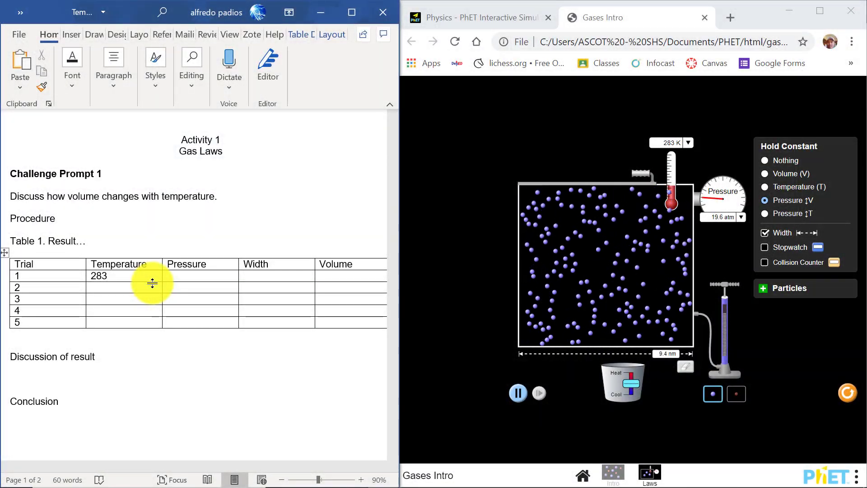
pyautogui.write('3 K')
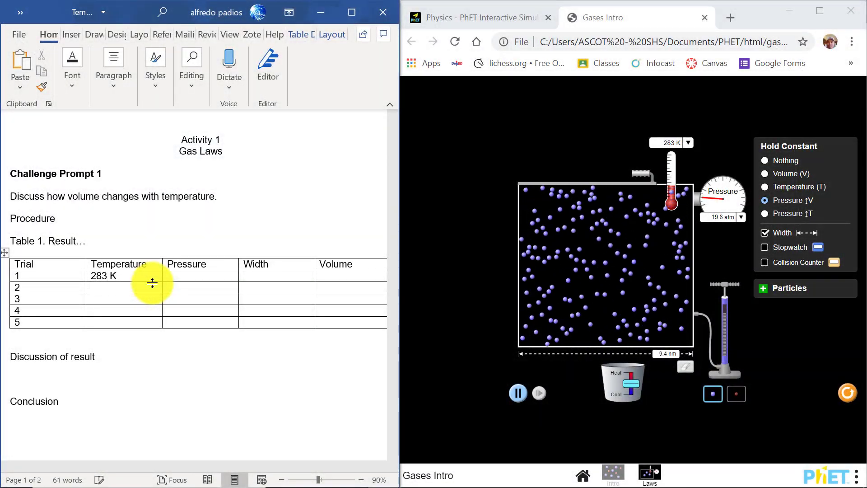
pyautogui.scroll(-1, 177, 283)
pyautogui.click(188, 270)
pyautogui.write('19.6')
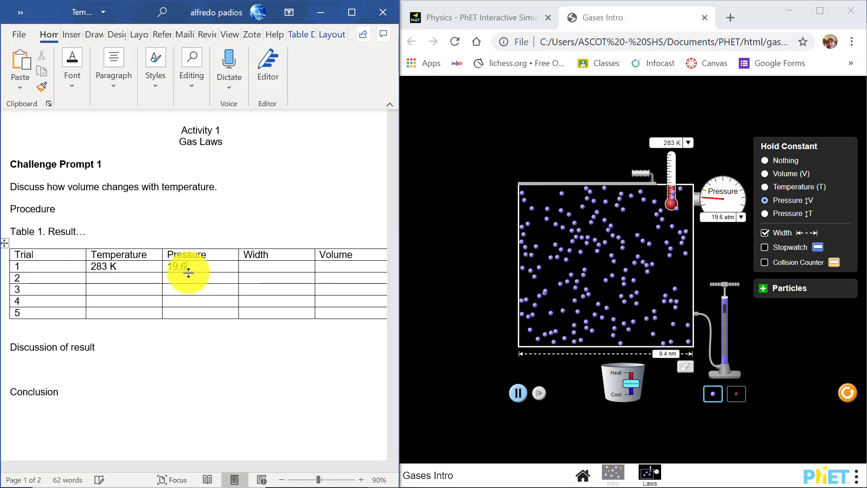
pyautogui.write(' atm')
pyautogui.press('Tab')
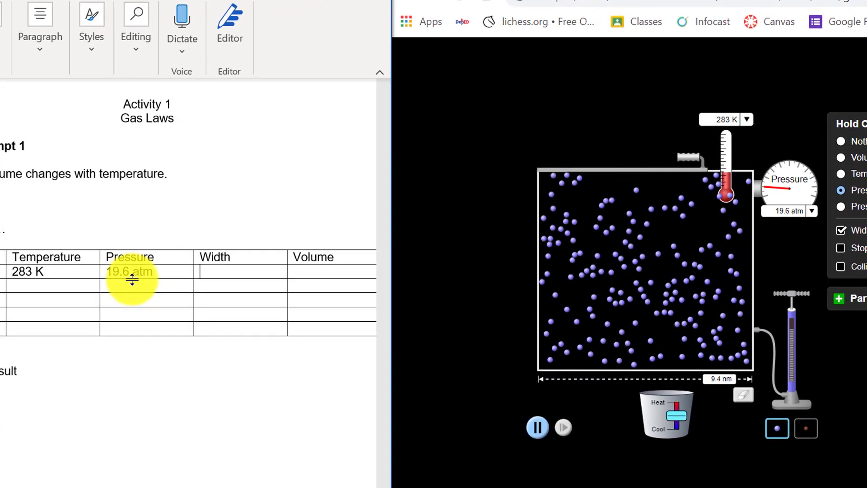
pyautogui.write('9.4 nm')
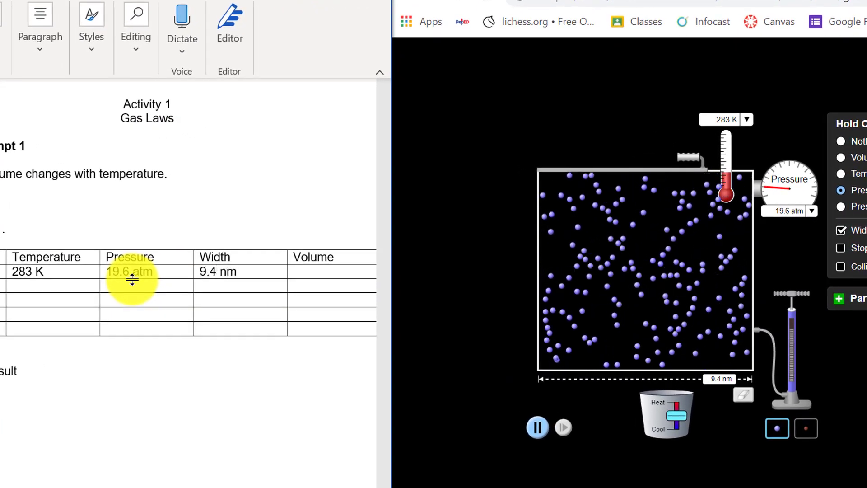
# Step: Heat the gas to 304 K and record trial 2: 304 K, 19.6 atm, 10.1 nm
pyautogui.click(56, 286)
pyautogui.moveTo(670, 413); pyautogui.dragTo(681, 407)
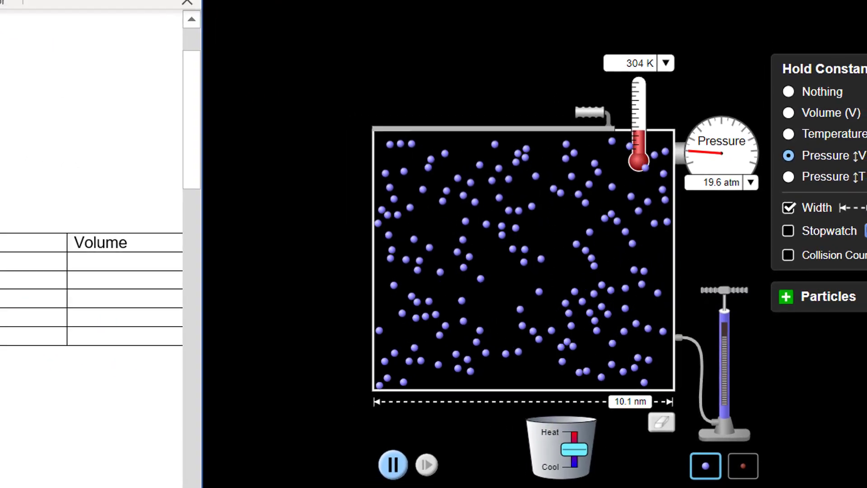
pyautogui.click(74, 278)
pyautogui.write('304 K')
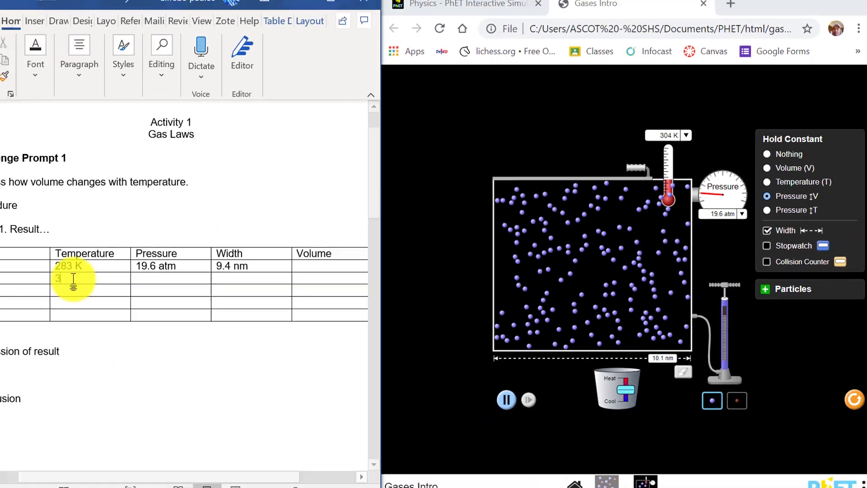
pyautogui.press('Tab')
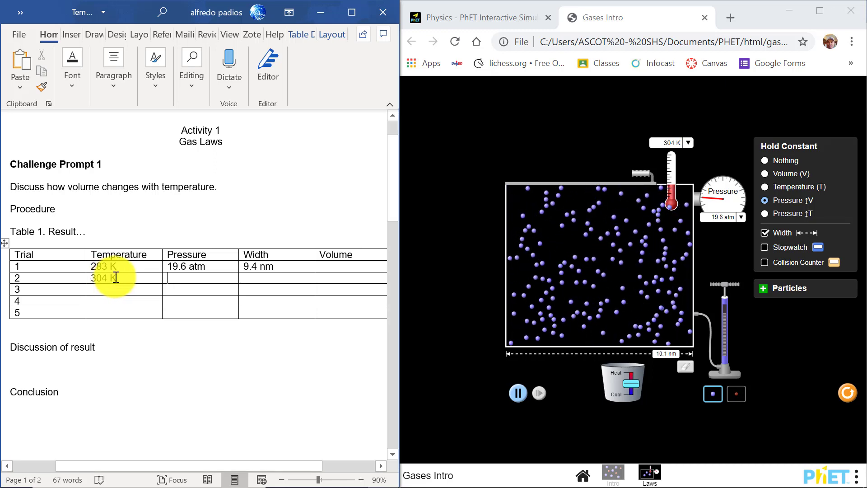
pyautogui.write('19.6 atm')
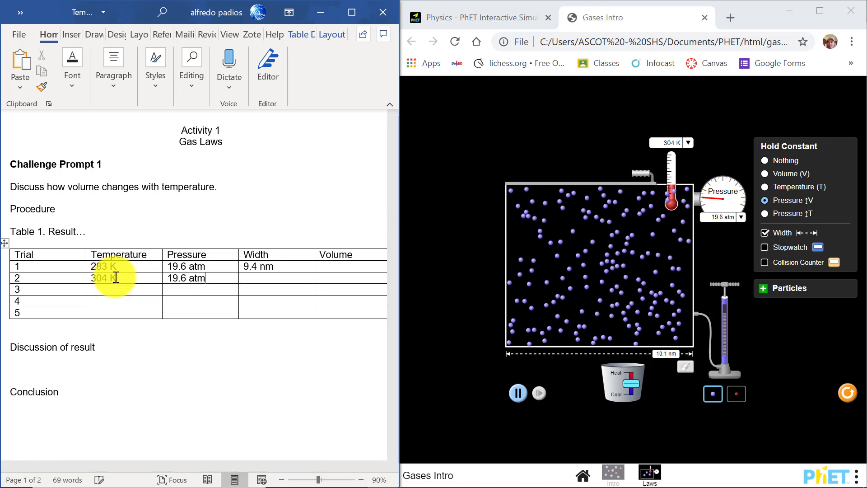
pyautogui.press('Tab')
pyautogui.write('10.1 ')
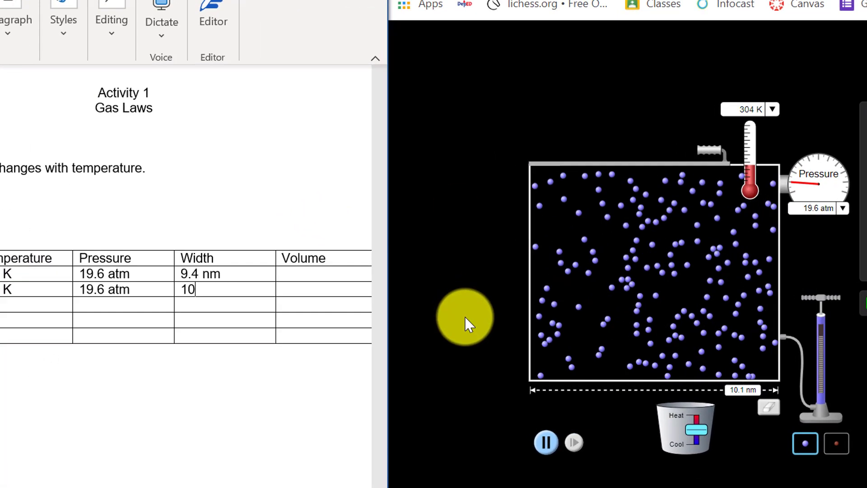
pyautogui.write('nm')
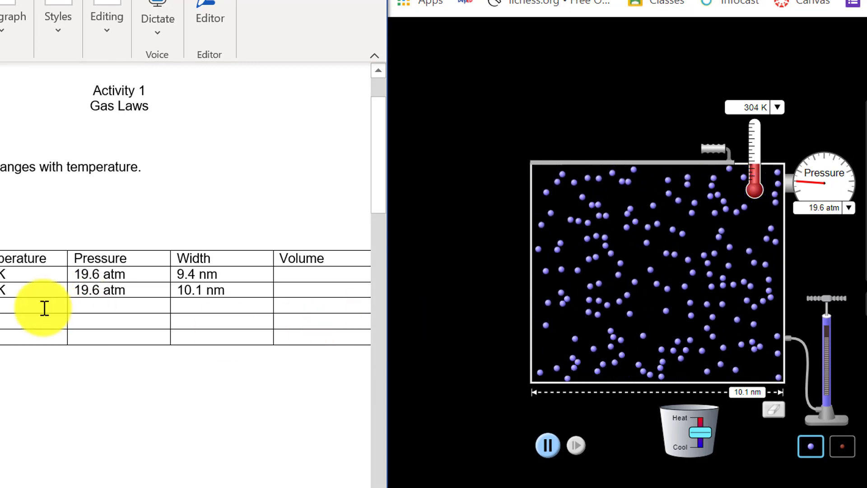
# Step: Heat the gas to 328 K and enter trial 3 as 328 K, 19.6 nm, 10.9 m
pyautogui.moveTo(696, 441); pyautogui.dragTo(697, 424)
pyautogui.click(16, 311)
pyautogui.write('328 K')
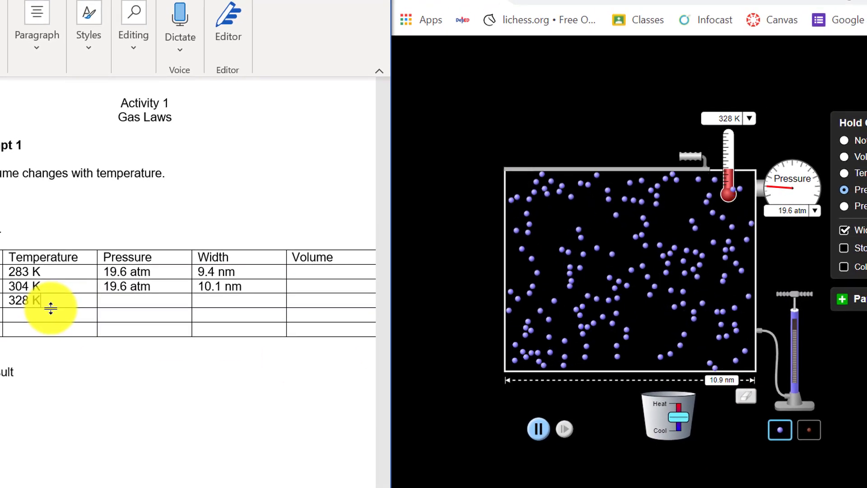
pyautogui.press('Tab')
pyautogui.write('19.6 nm')
pyautogui.press('Tab')
pyautogui.write('10.9 m')
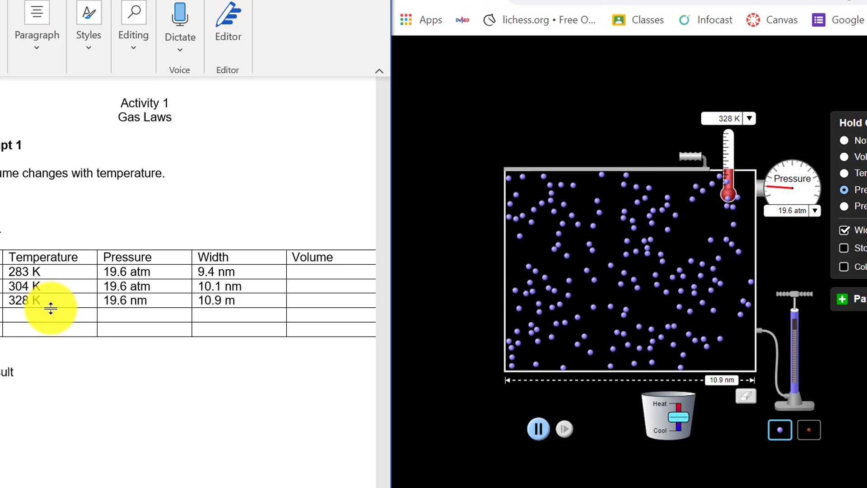
pyautogui.press('Tab')
pyautogui.press('Tab')
# Step: Heat and record trial 4 (345 K, 11.5 nm), then begin trial 5 with 369 K and 19.6
pyautogui.moveTo(678, 416); pyautogui.dragTo(676, 411)
pyautogui.click(32, 321)
pyautogui.write('345 K')
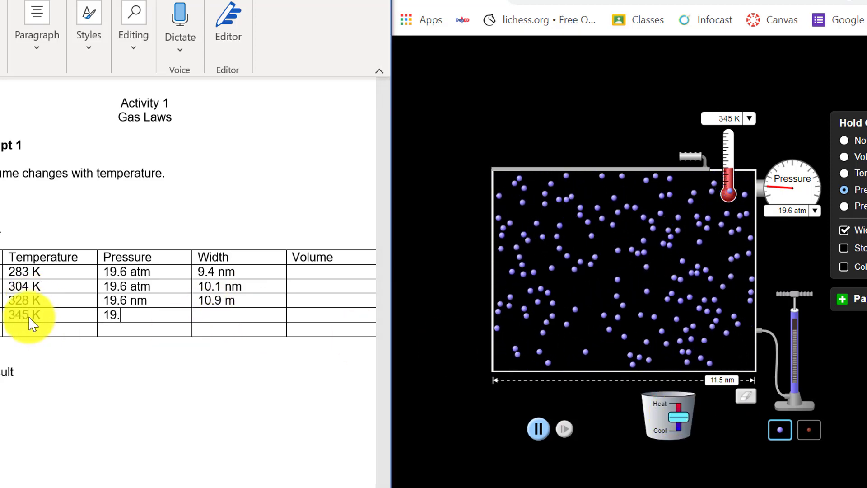
pyautogui.press('Tab')
pyautogui.write('11.5 nm')
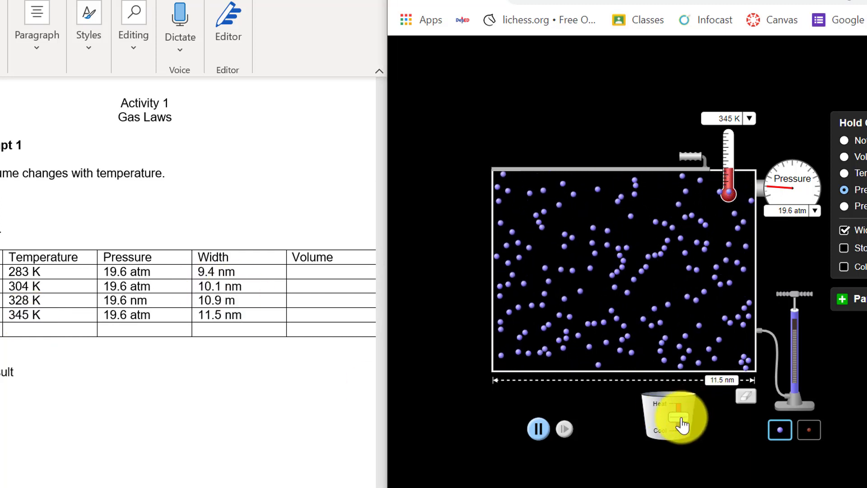
pyautogui.moveTo(682, 412); pyautogui.dragTo(681, 411)
pyautogui.click(57, 335)
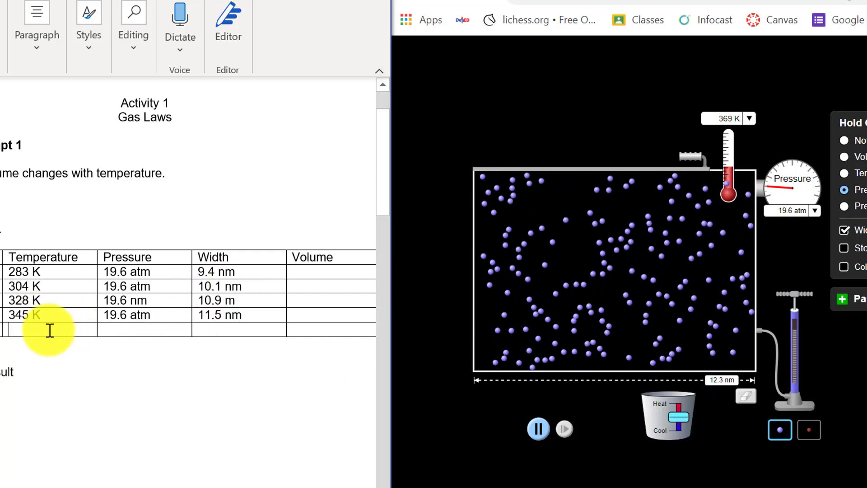
pyautogui.write('369 K')
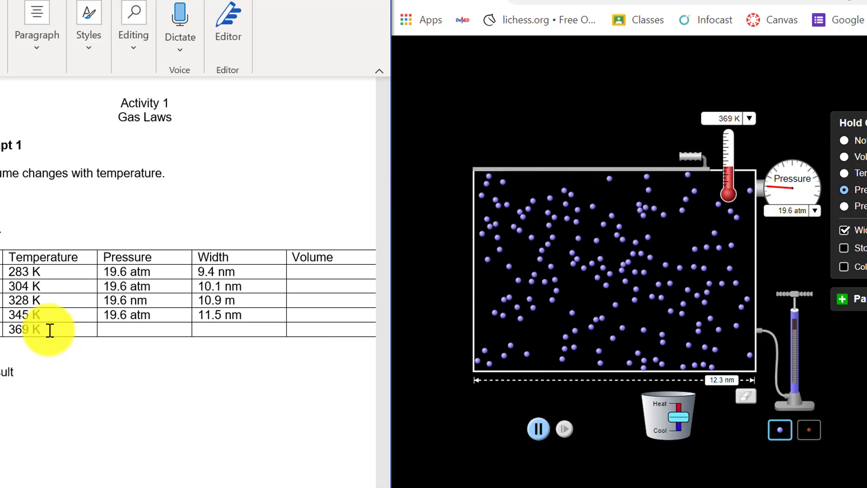
pyautogui.write('19.6 atm')
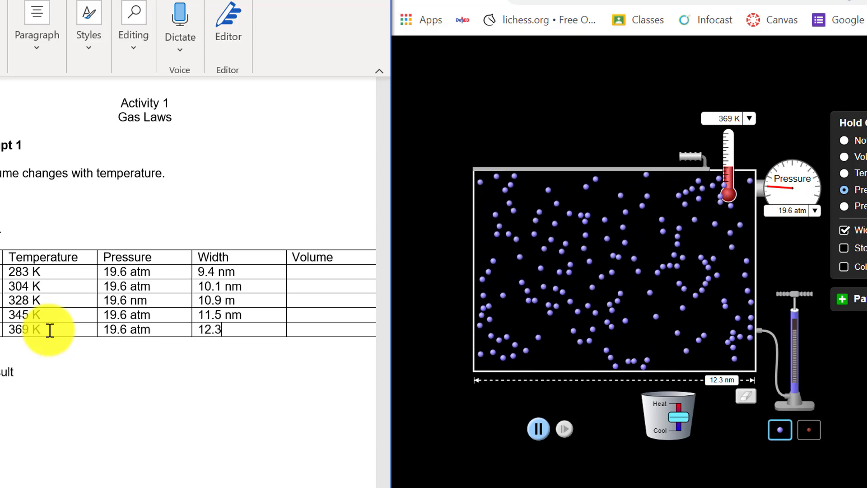
pyautogui.press('super+Up')
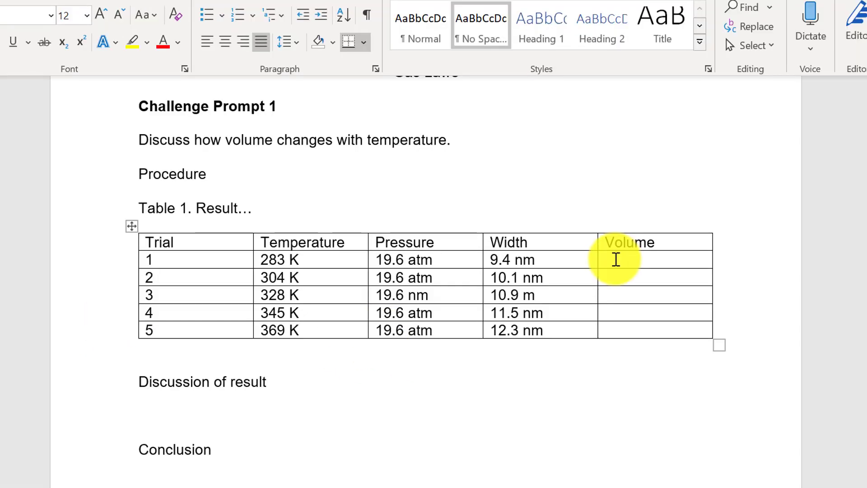